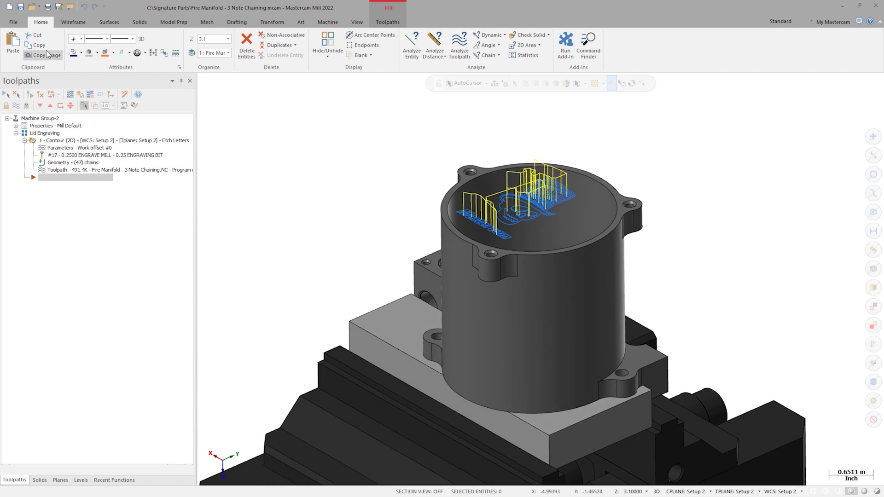
Merge Fire Manifold - 3 Lid.mcam and Fire Manifold - 3 Bolt.mcam into the current part.
{"action": "left_click", "coordinate": [13, 22]}
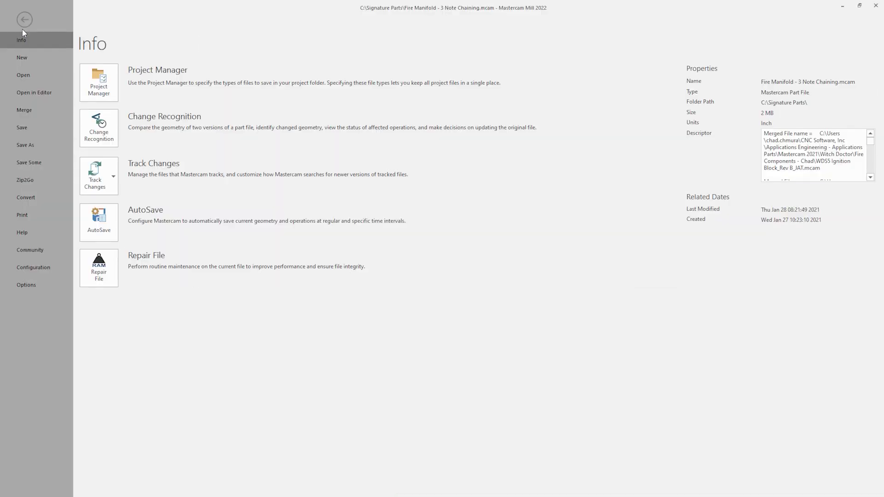
{"action": "left_click", "coordinate": [34, 109]}
{"action": "left_click", "coordinate": [115, 184]}
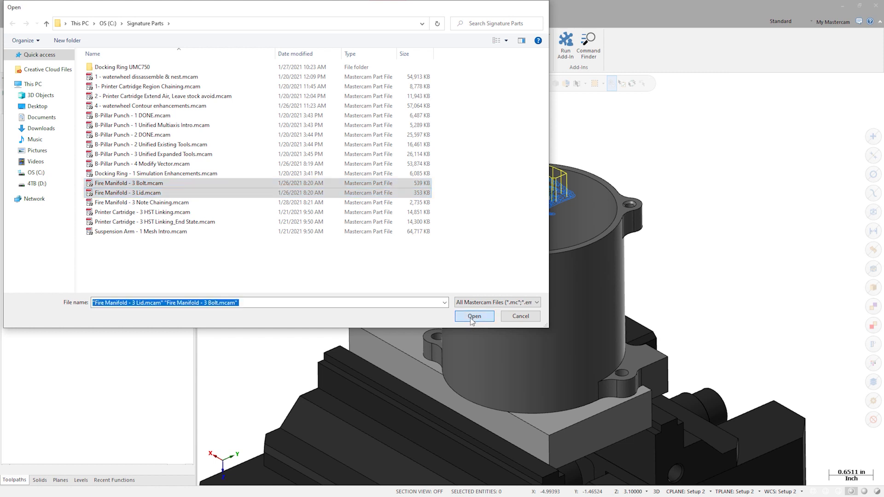
{"action": "left_click", "coordinate": [474, 317]}
{"action": "scroll", "coordinate": [470, 317], "scroll_direction": "down", "scroll_amount": 3}
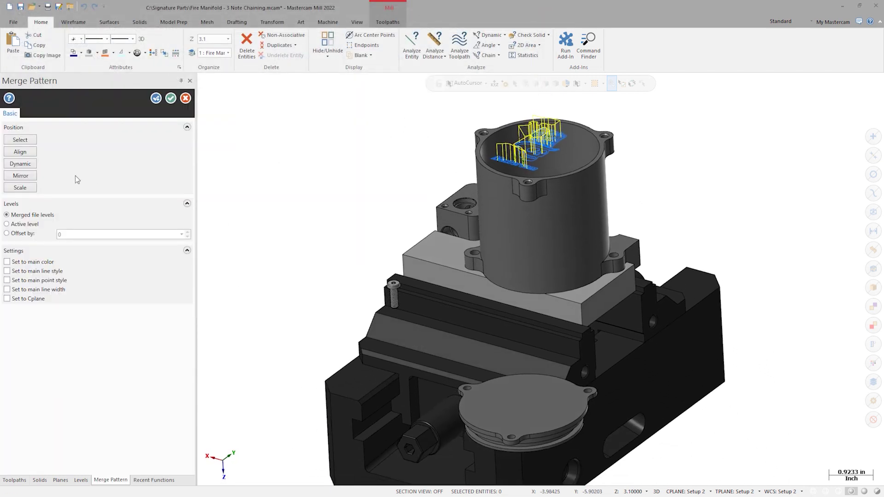
Dynamically move the merged lid onto the top of the manifold cylinder.
{"action": "left_click", "coordinate": [20, 164]}
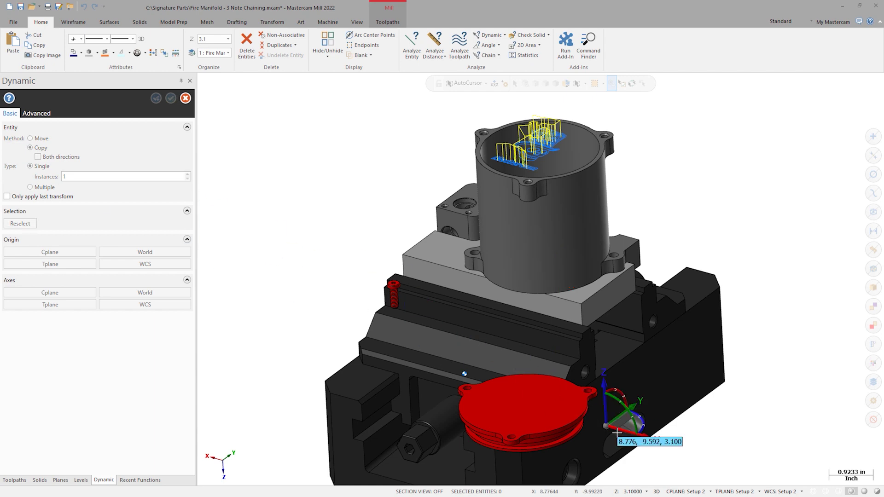
{"action": "left_click", "coordinate": [568, 434]}
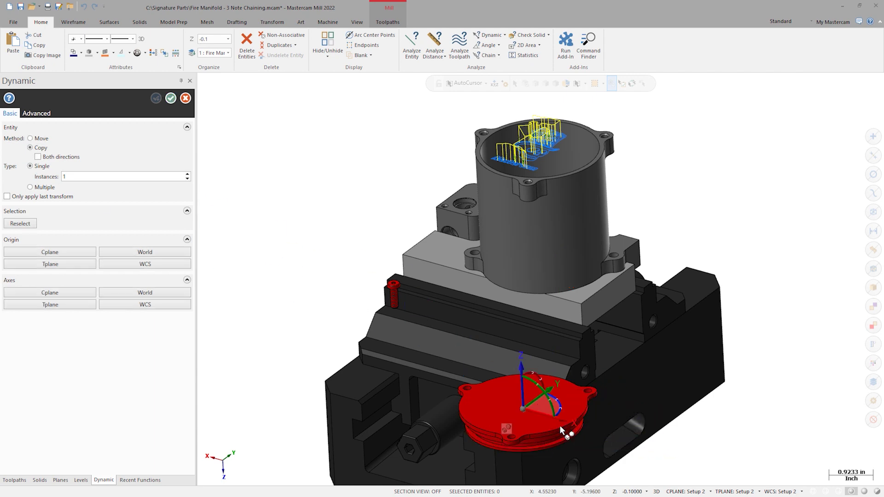
{"action": "left_click", "coordinate": [526, 415]}
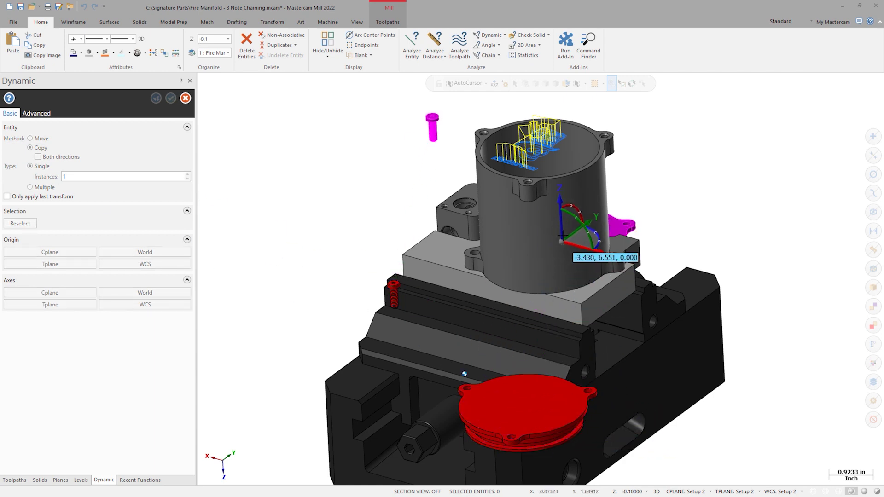
{"action": "left_click", "coordinate": [571, 182]}
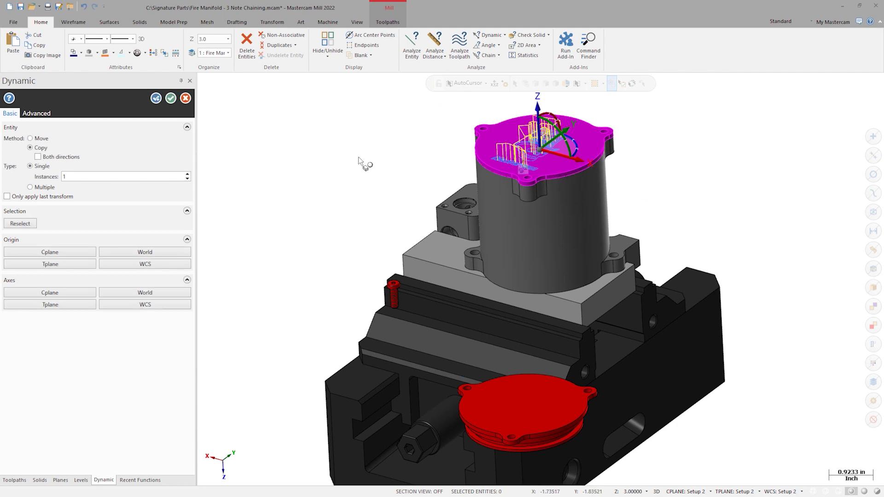
{"action": "left_click", "coordinate": [31, 138]}
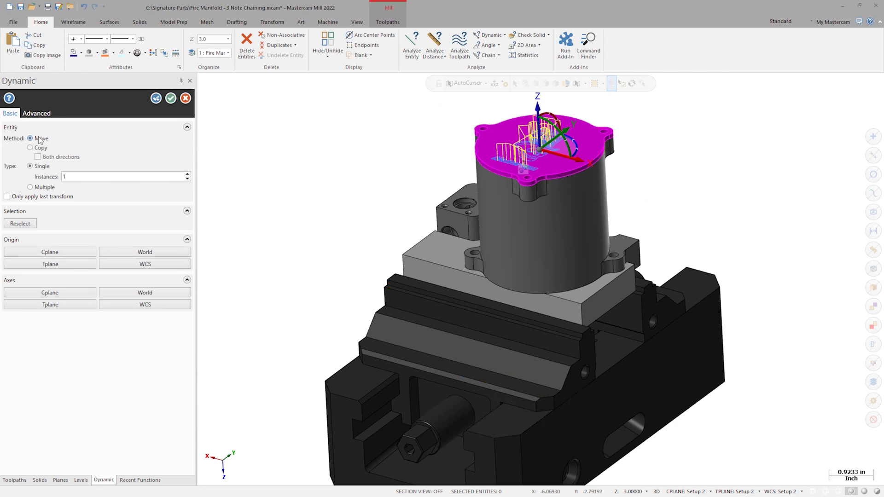
{"action": "left_click", "coordinate": [171, 99]}
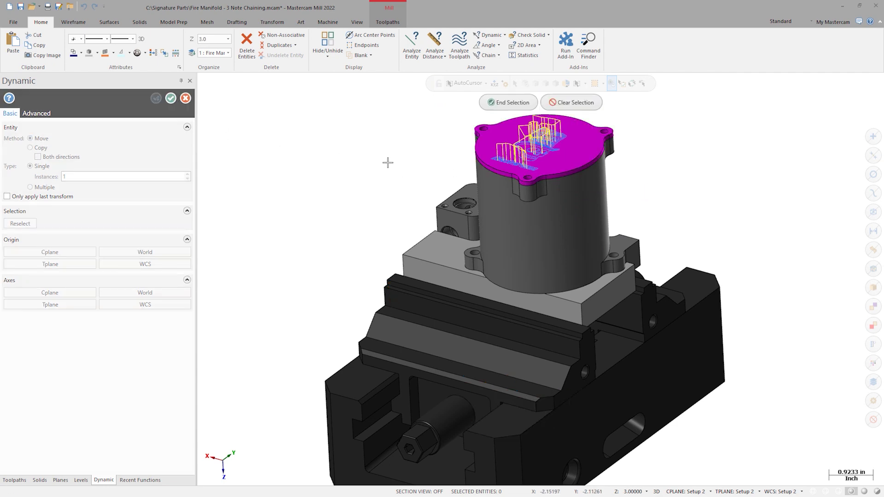
{"action": "scroll", "coordinate": [398, 160], "scroll_direction": "up", "scroll_amount": 5}
{"action": "scroll", "coordinate": [424, 167], "scroll_direction": "up", "scroll_amount": 3}
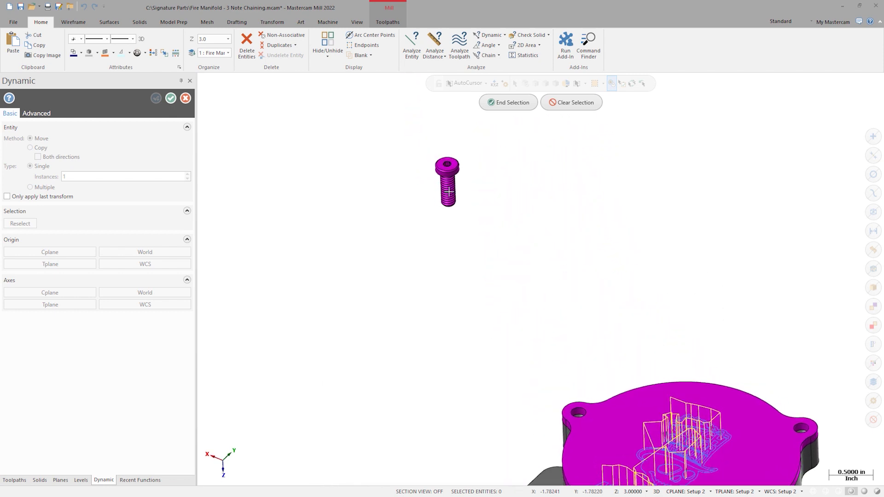
{"action": "scroll", "coordinate": [449, 171], "scroll_direction": "up", "scroll_amount": 3}
{"action": "scroll", "coordinate": [477, 174], "scroll_direction": "up", "scroll_amount": 1}
Move the bolt from its head centre into a lid corner hole.
{"action": "left_click", "coordinate": [508, 102]}
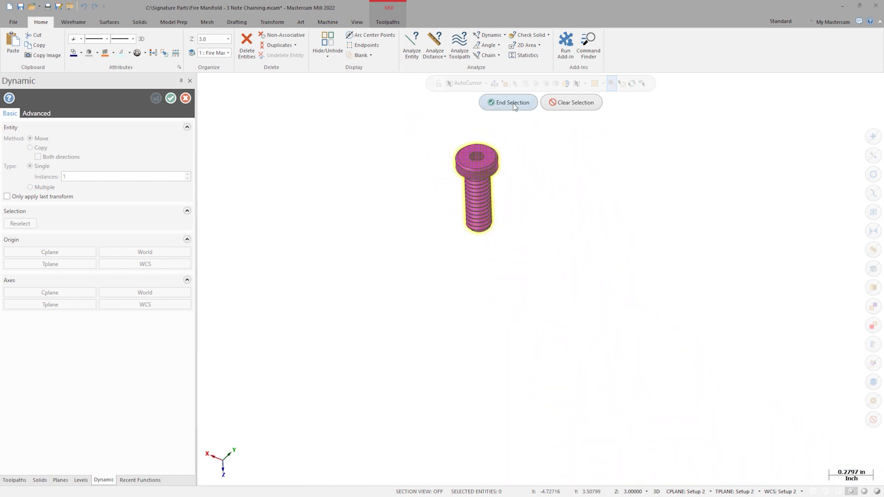
{"action": "scroll", "coordinate": [509, 207], "scroll_direction": "up", "scroll_amount": 4}
{"action": "scroll", "coordinate": [509, 246], "scroll_direction": "up", "scroll_amount": 3}
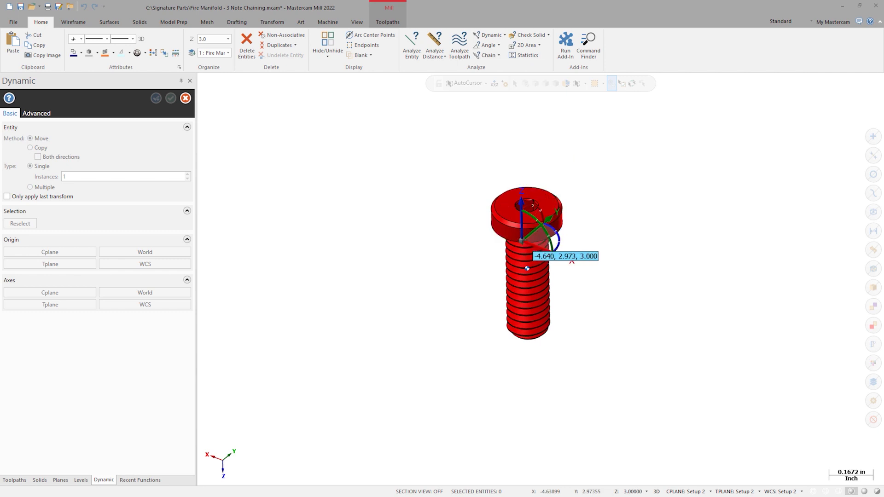
{"action": "left_click", "coordinate": [526, 206]}
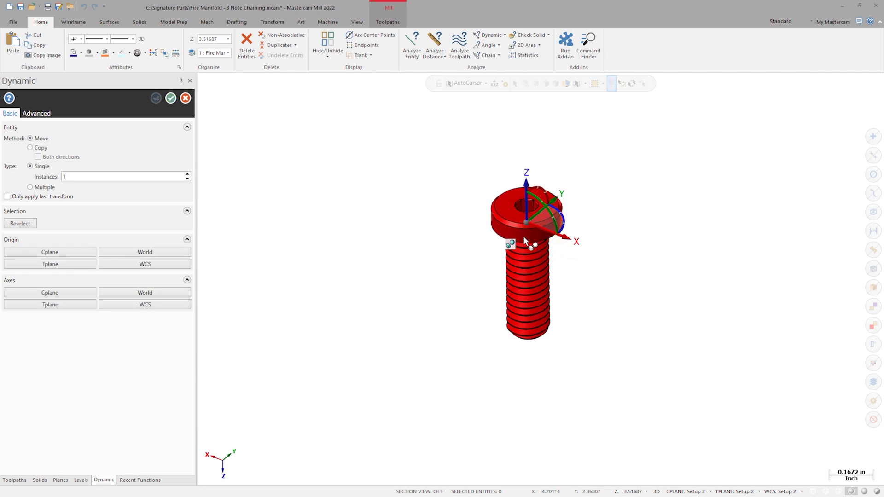
{"action": "left_click", "coordinate": [521, 223]}
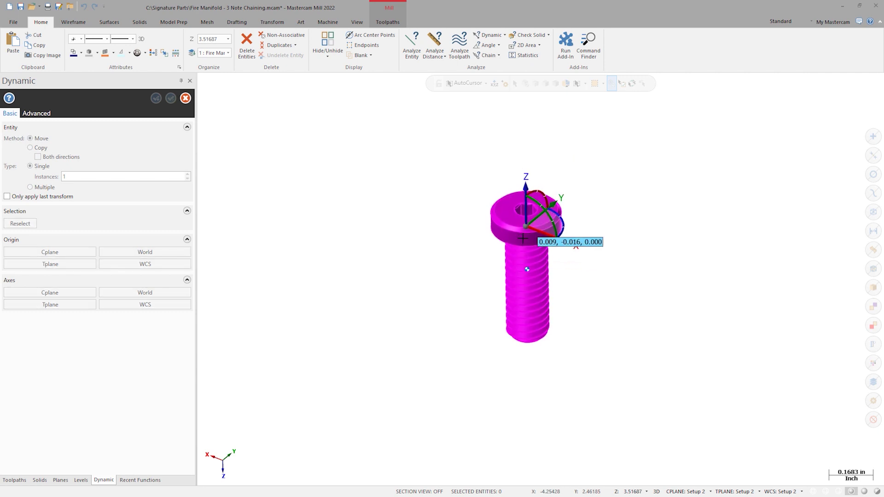
{"action": "scroll", "coordinate": [511, 280], "scroll_direction": "down", "scroll_amount": 4}
{"action": "scroll", "coordinate": [510, 280], "scroll_direction": "down", "scroll_amount": 4}
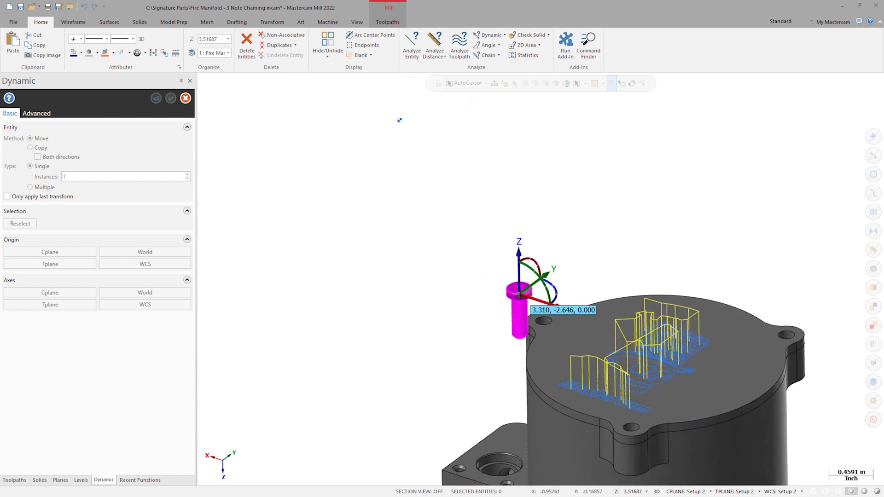
{"action": "left_click", "coordinate": [552, 330]}
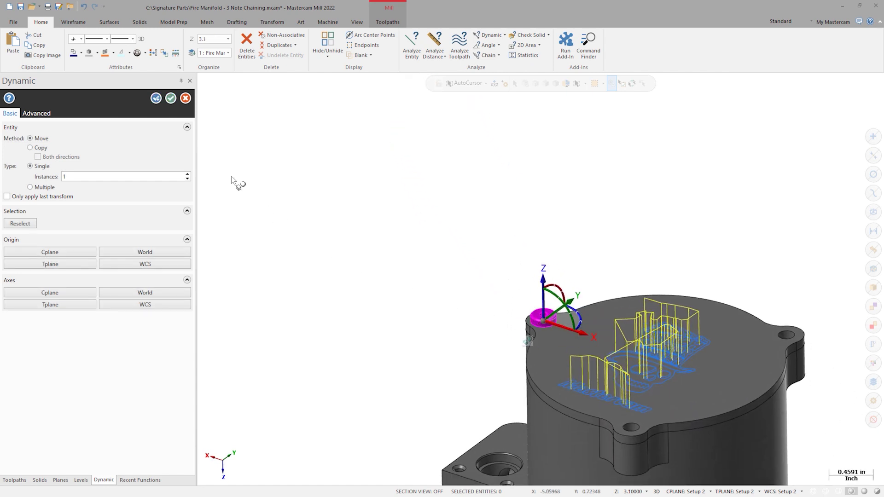
{"action": "left_click", "coordinate": [156, 99]}
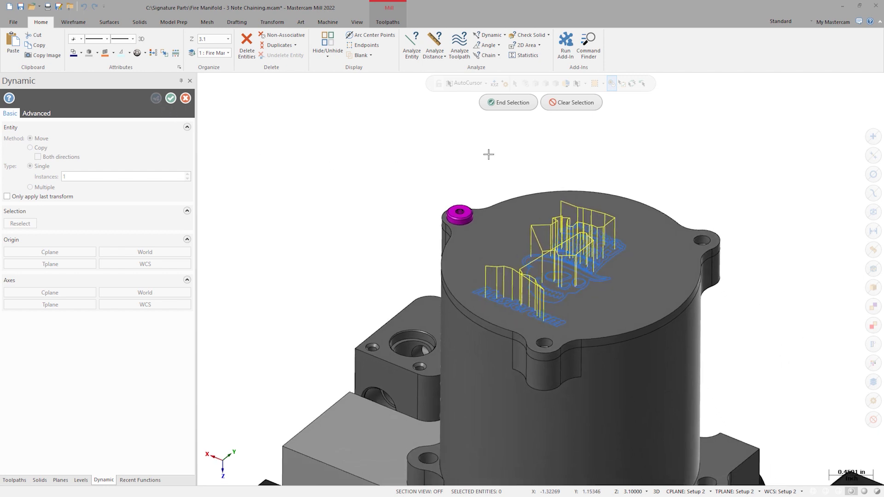
Copy the placed bolt into the right and front lid holes.
{"action": "left_click", "coordinate": [509, 102]}
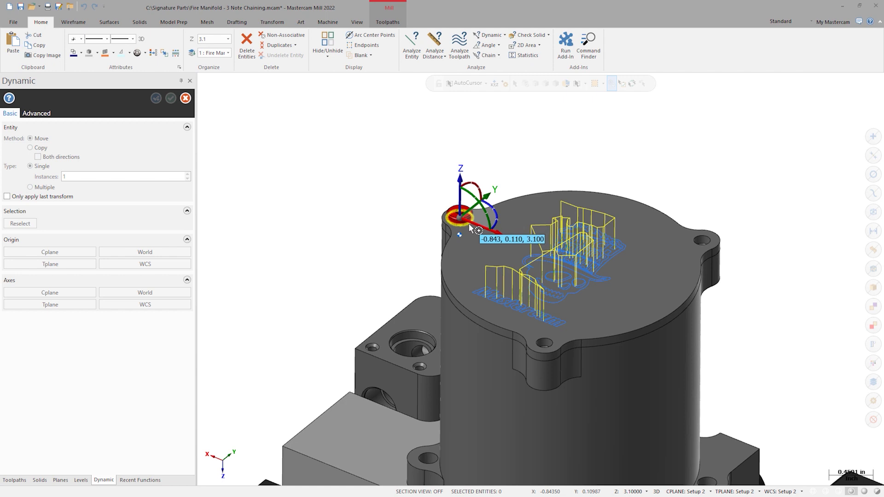
{"action": "left_click", "coordinate": [471, 227]}
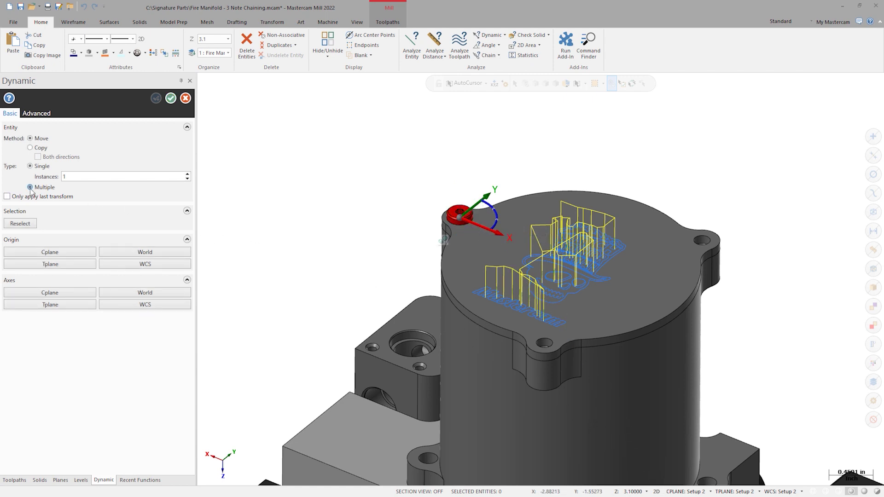
{"action": "left_click", "coordinate": [462, 215]}
{"action": "left_click", "coordinate": [703, 242]}
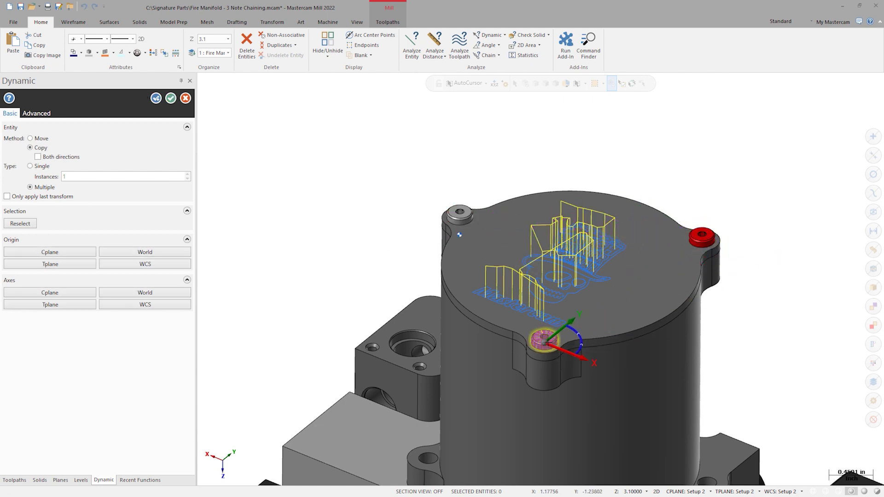
{"action": "left_click", "coordinate": [551, 345]}
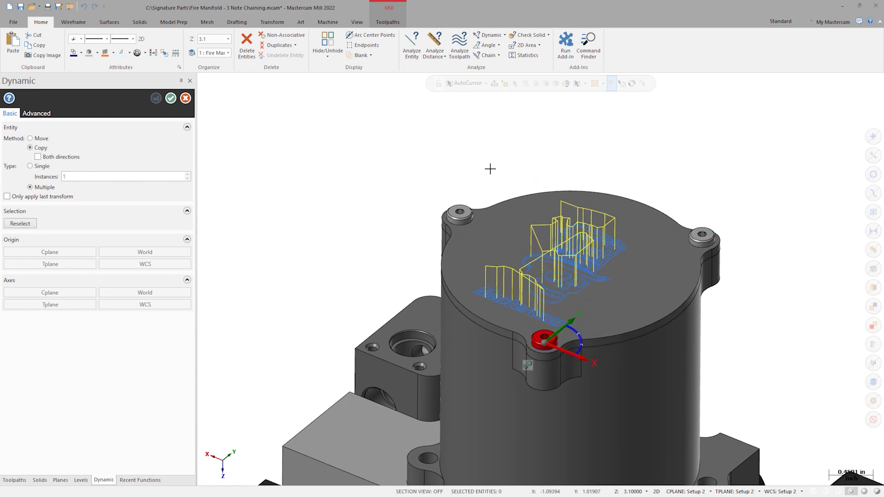
{"action": "key", "text": "Return"}
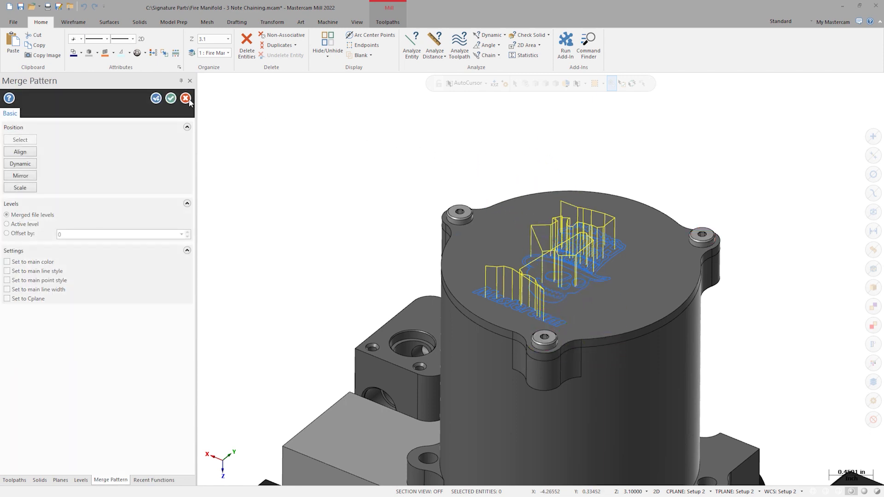
{"action": "left_click", "coordinate": [172, 99]}
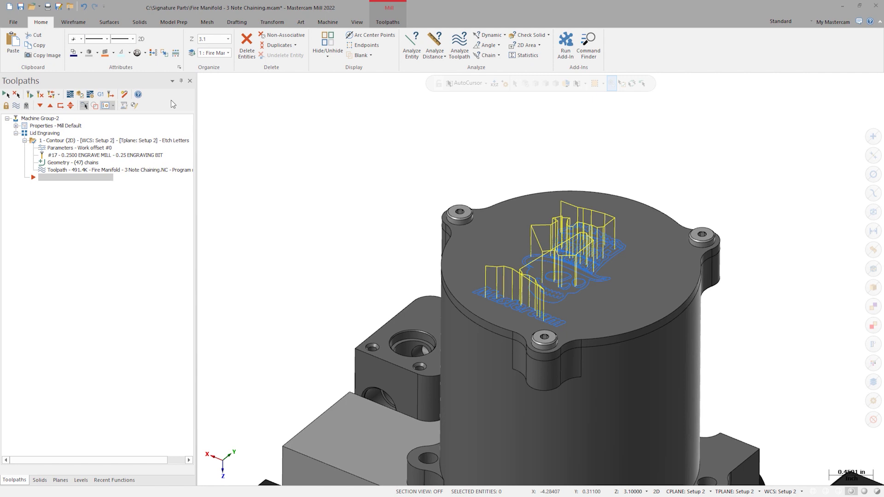
{"action": "left_click", "coordinate": [122, 141]}
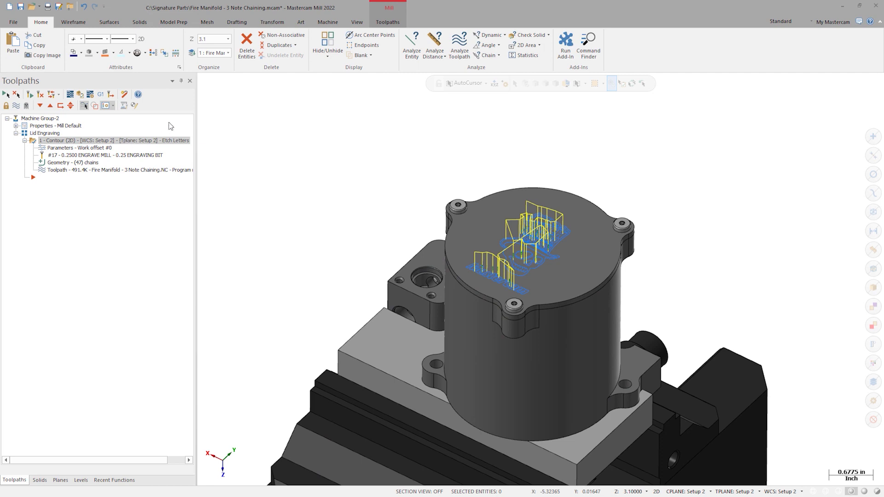
Create a 'Manifold Rev A' note on a 1.125 radius arc, vertically centred, at the lid centre.
{"action": "left_click", "coordinate": [237, 21]}
{"action": "left_click", "coordinate": [249, 42]}
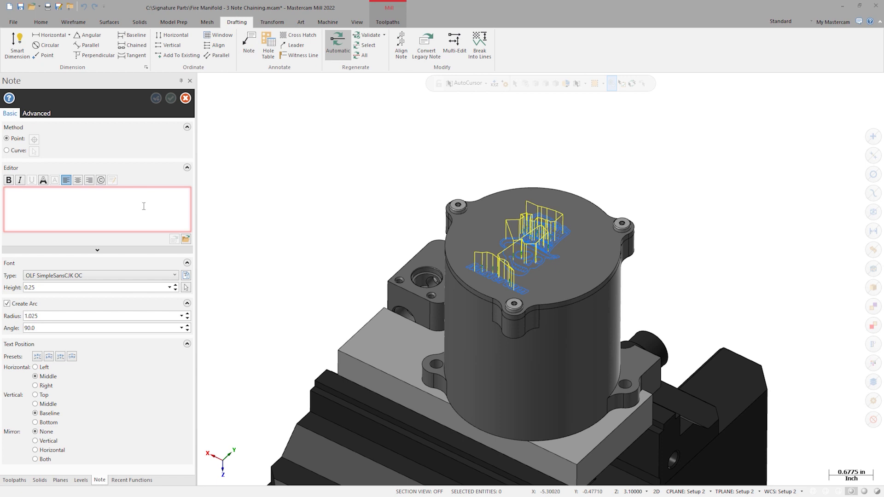
{"action": "type", "text": "Manifold Rev A"}
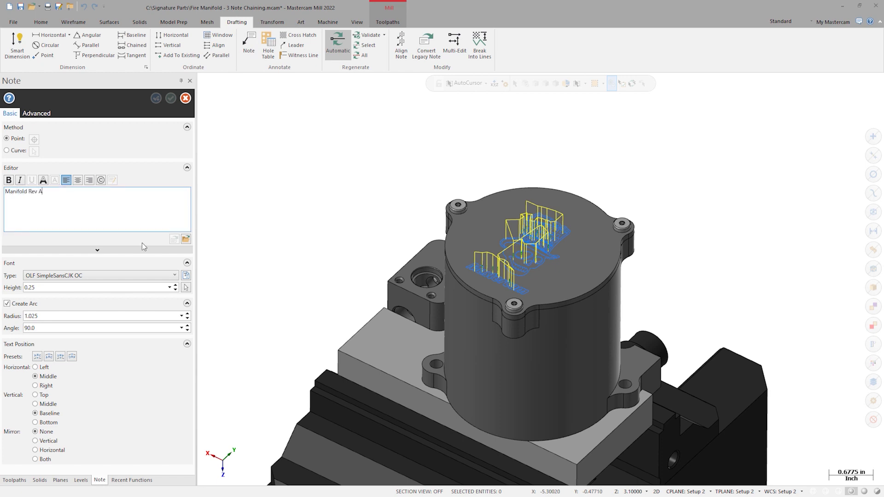
{"action": "left_click", "coordinate": [143, 275]}
{"action": "left_click", "coordinate": [144, 285]}
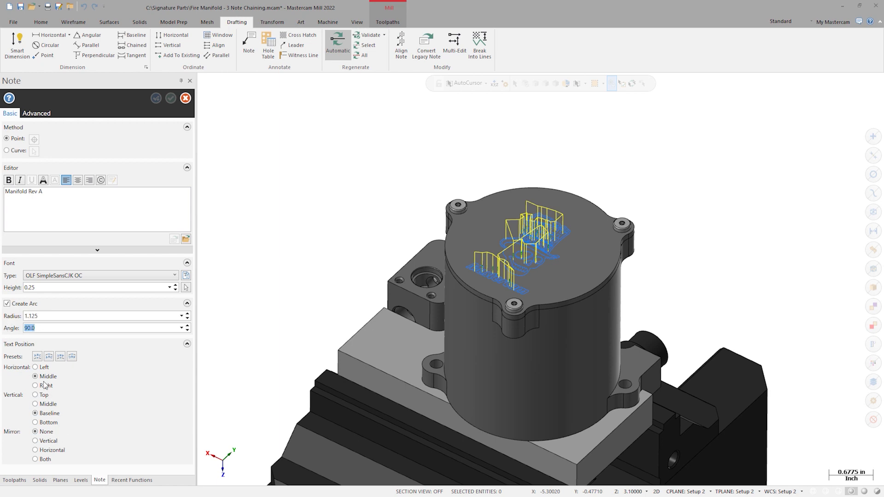
{"action": "left_click", "coordinate": [35, 404]}
{"action": "left_click", "coordinate": [454, 265]}
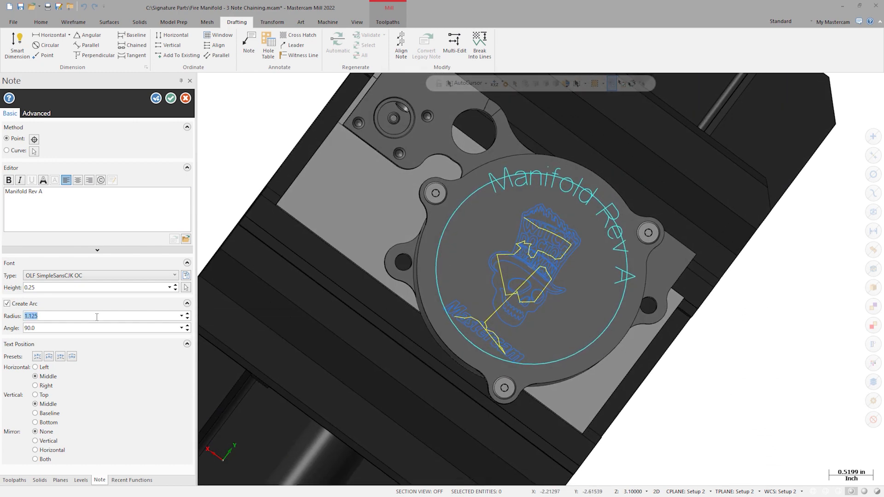
Accept the new note and select the Manifold Rev A text on the lid top.
{"action": "left_click", "coordinate": [172, 98]}
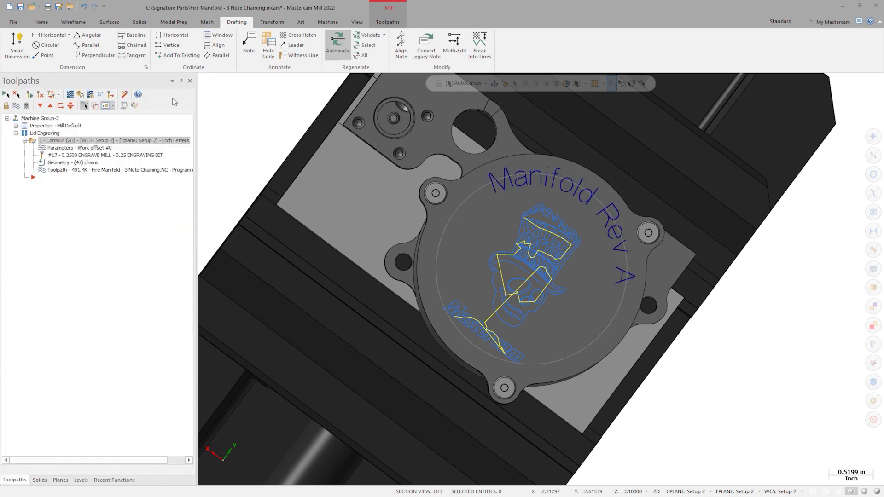
{"action": "middle_click_drag", "start_coordinate": [346, 207], "coordinate": [319, 146]}
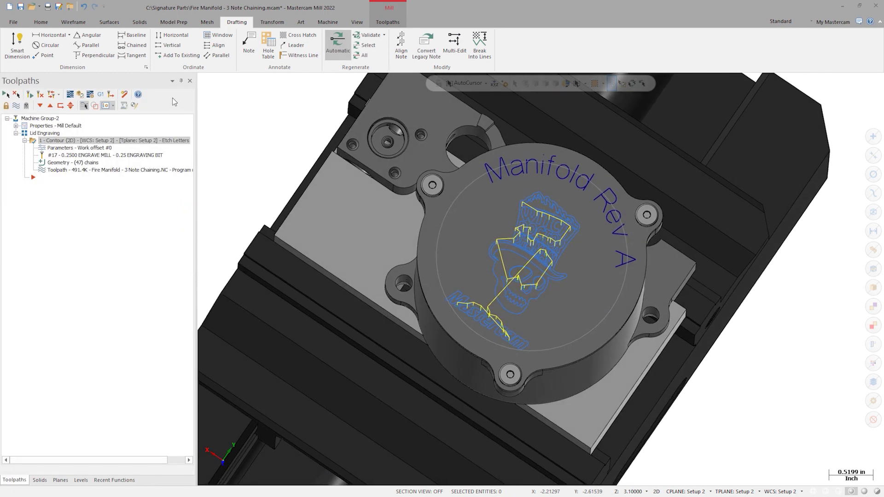
{"action": "left_click", "coordinate": [499, 172]}
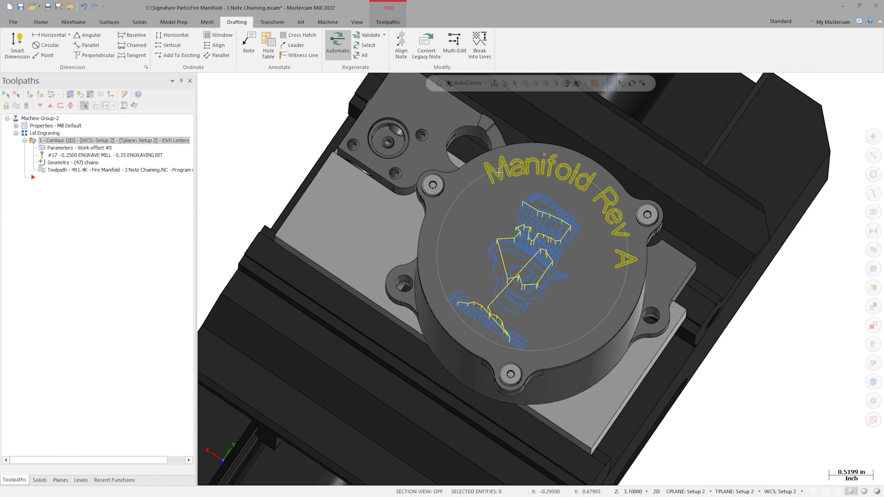
Add the Manifold Rev A wireframe lettering as a chain to the contour, totalling 48 chains.
{"action": "double_click", "coordinate": [69, 163]}
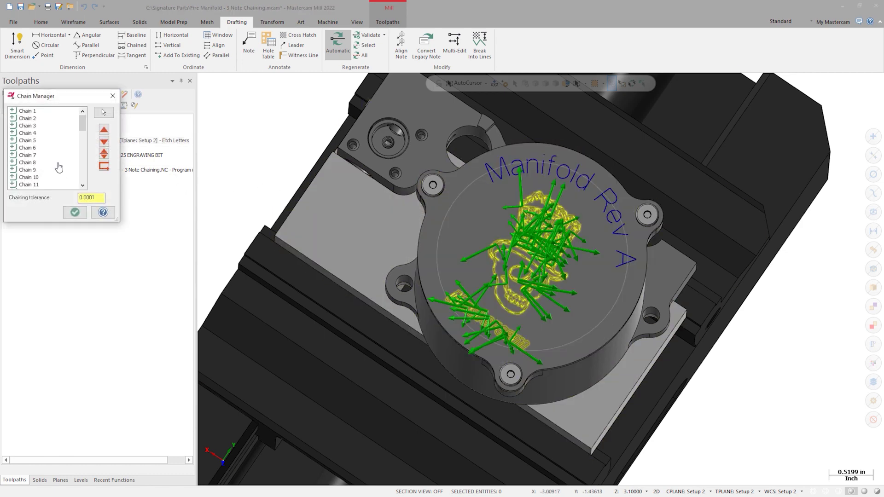
{"action": "right_click", "coordinate": [75, 157]}
{"action": "left_click", "coordinate": [92, 164]}
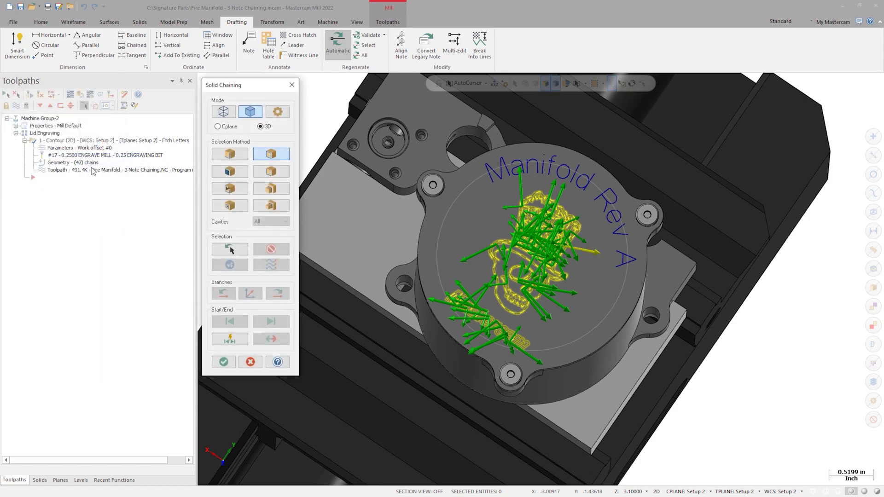
{"action": "scroll", "coordinate": [496, 182], "scroll_direction": "up", "scroll_amount": 3}
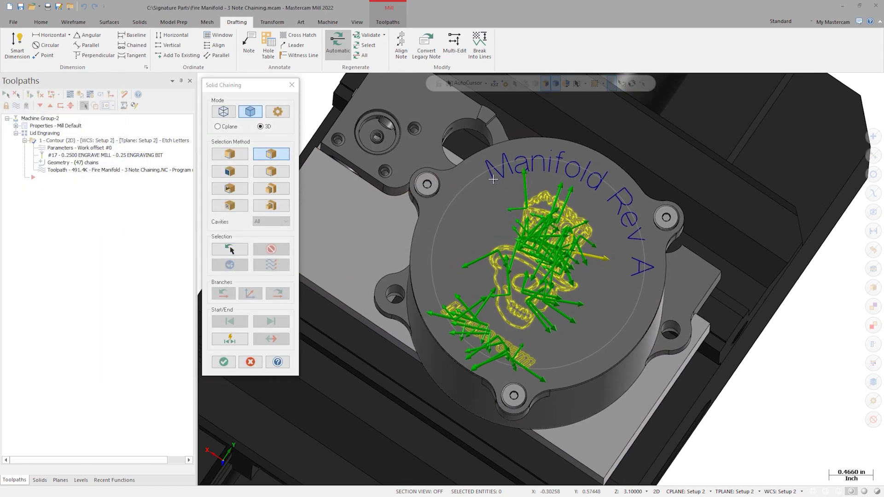
{"action": "scroll", "coordinate": [496, 182], "scroll_direction": "up", "scroll_amount": 3}
{"action": "scroll", "coordinate": [496, 182], "scroll_direction": "up", "scroll_amount": 3}
{"action": "left_click", "coordinate": [223, 112]}
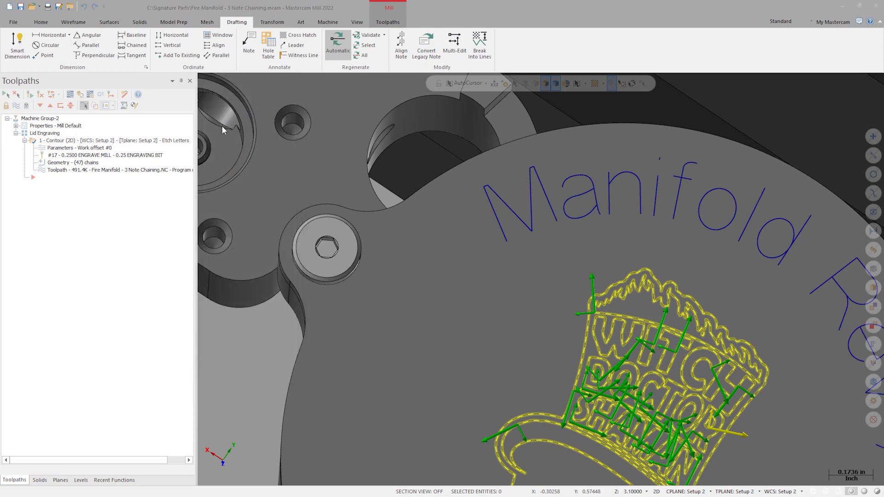
{"action": "left_click", "coordinate": [509, 230]}
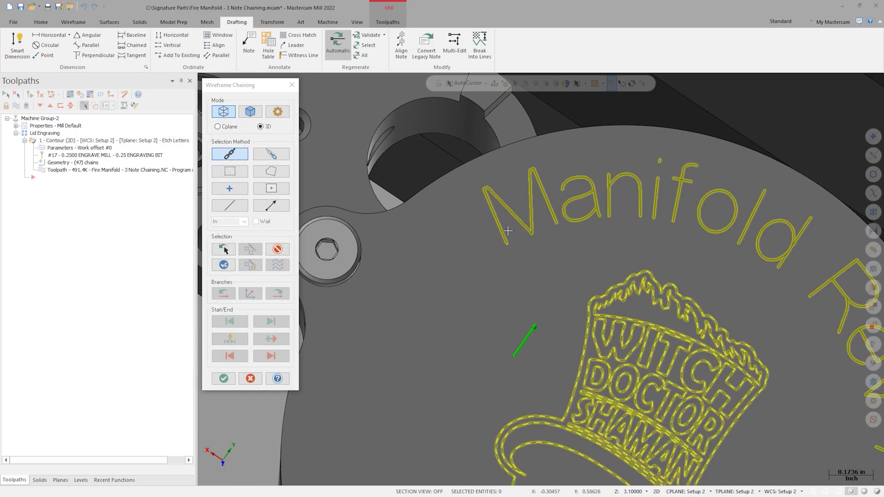
{"action": "left_click", "coordinate": [223, 378]}
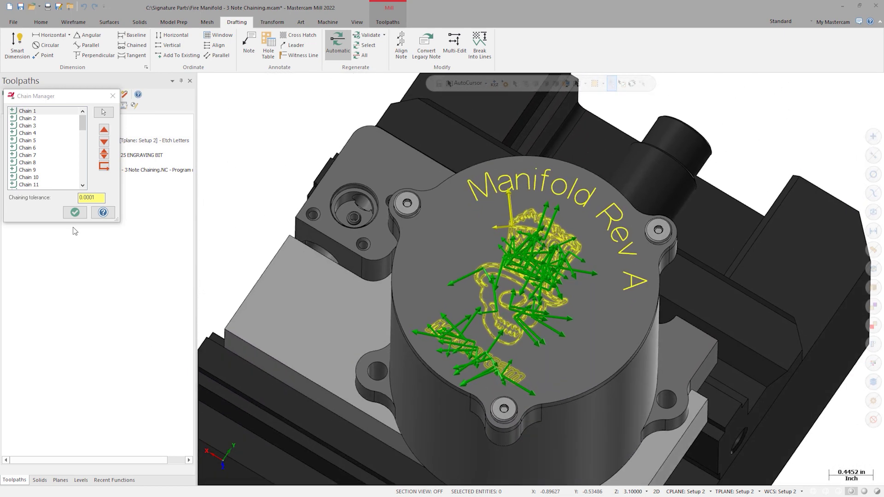
{"action": "left_click", "coordinate": [75, 212]}
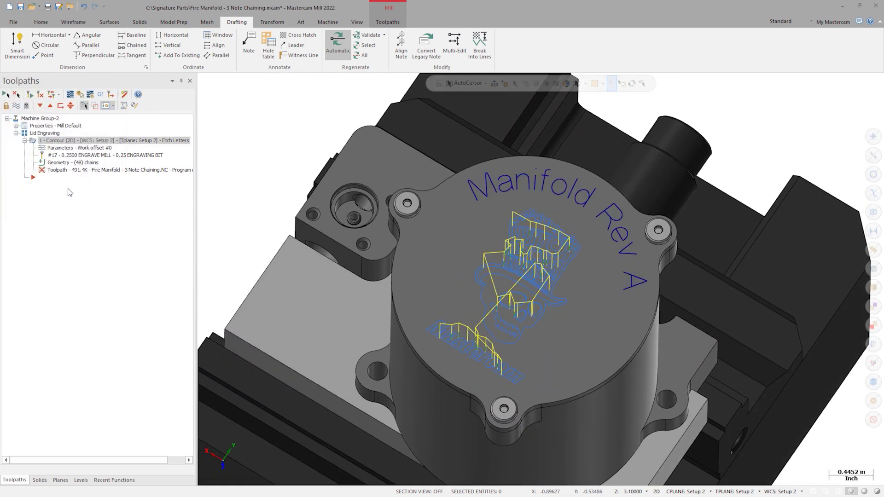
Regenerate the dirty contour and backplot it to confirm the Manifold Rev A lettering is cut.
{"action": "left_click", "coordinate": [29, 94]}
{"action": "left_click", "coordinate": [70, 97]}
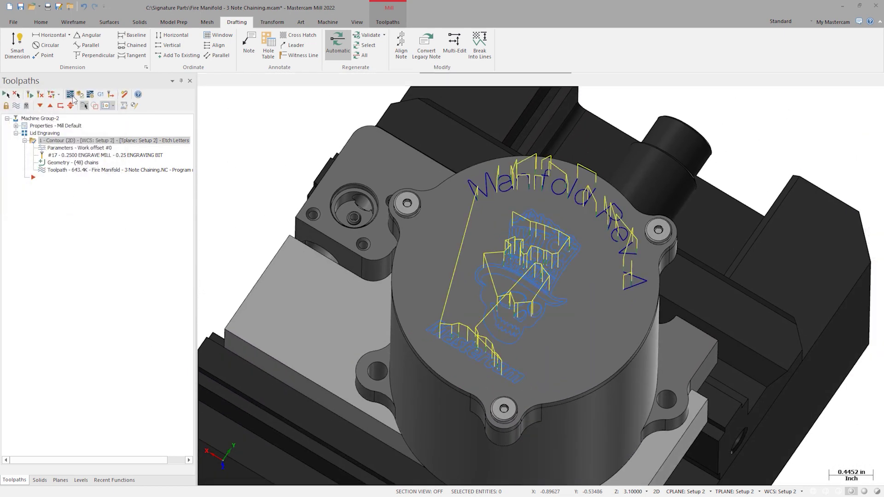
{"action": "left_click_drag", "start_coordinate": [363, 82], "coordinate": [849, 83]}
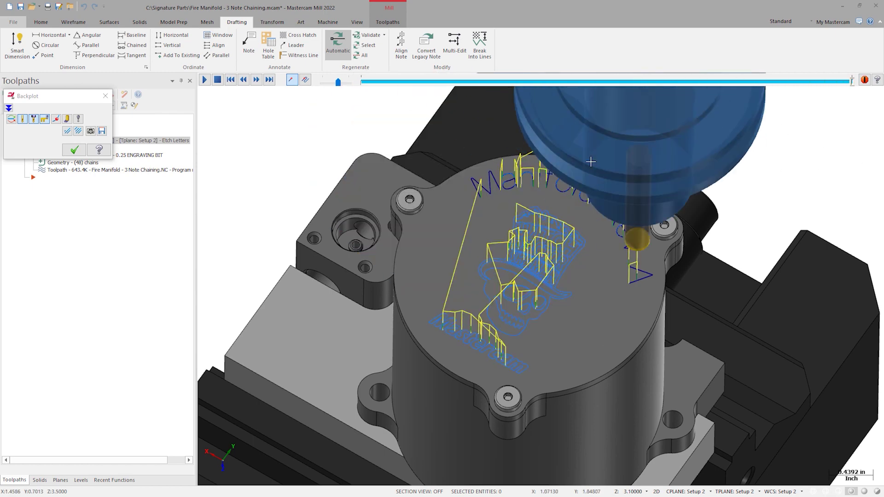
{"action": "left_click", "coordinate": [74, 150]}
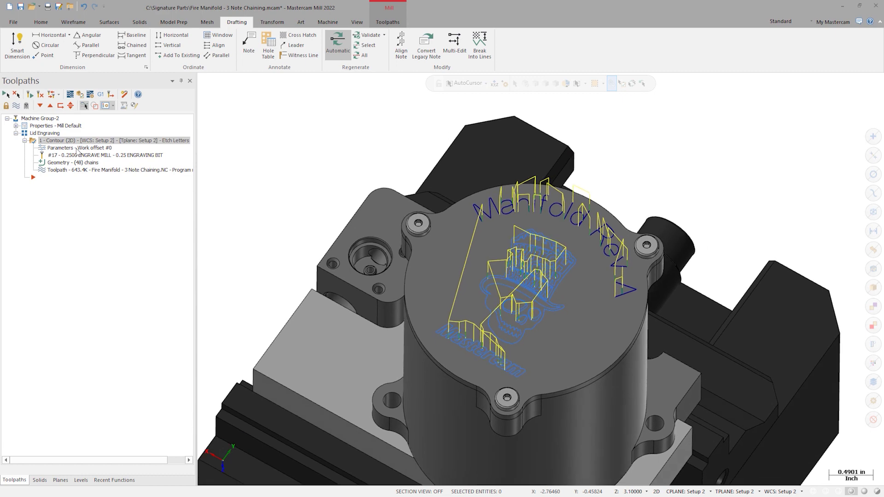
Edit the curved note text, replacing revision letter A to read Manifold Rev B.
{"action": "left_click", "coordinate": [490, 213]}
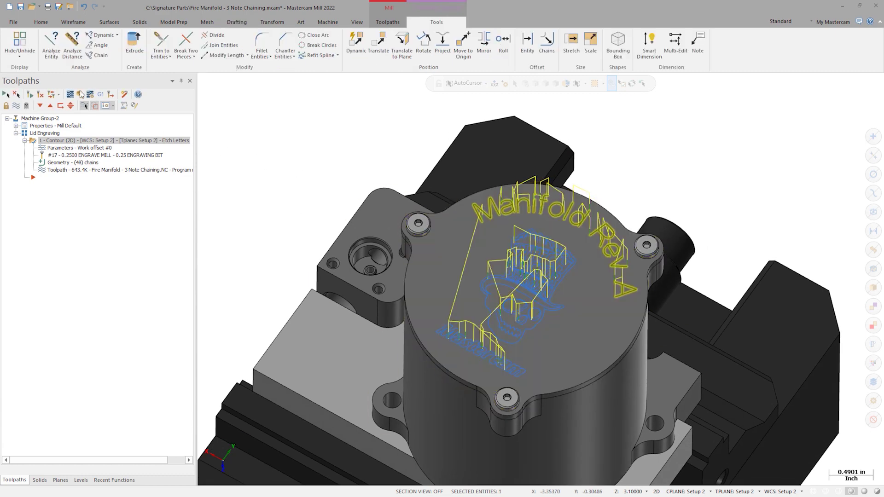
{"action": "left_click", "coordinate": [51, 42]}
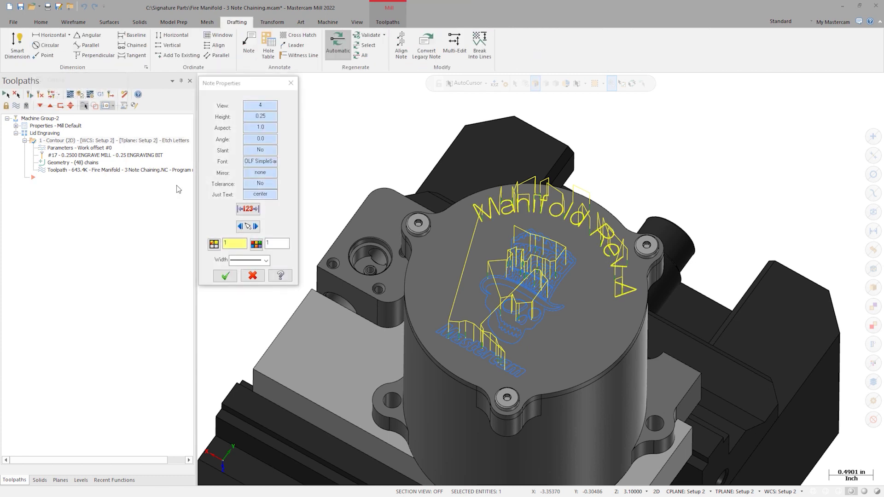
{"action": "left_click", "coordinate": [248, 227]}
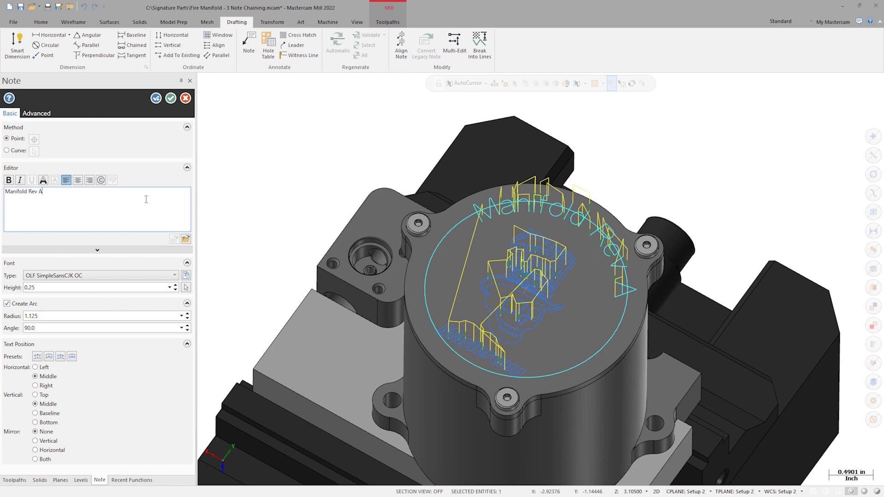
{"action": "key", "text": "BackSpace"}
{"action": "type", "text": "B"}
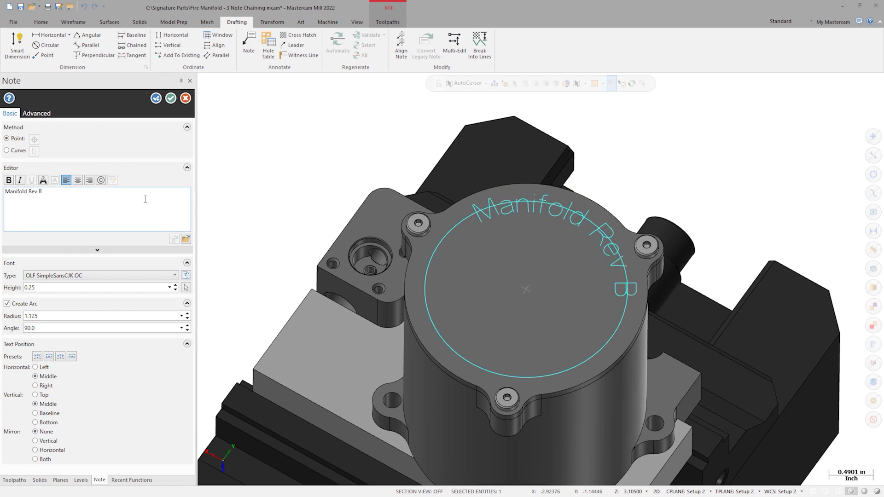
Set the note's font to Noto Sans Med.
{"action": "left_click", "coordinate": [174, 276]}
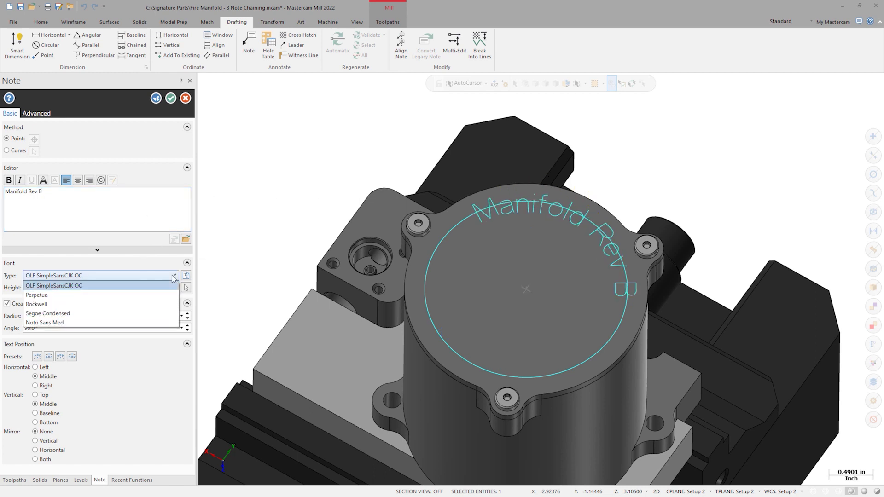
{"action": "left_click", "coordinate": [45, 322]}
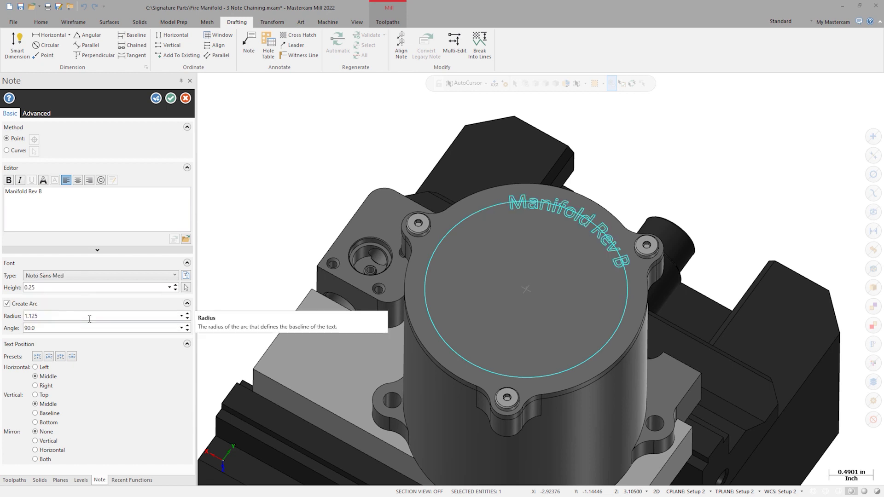
{"action": "left_click", "coordinate": [170, 98]}
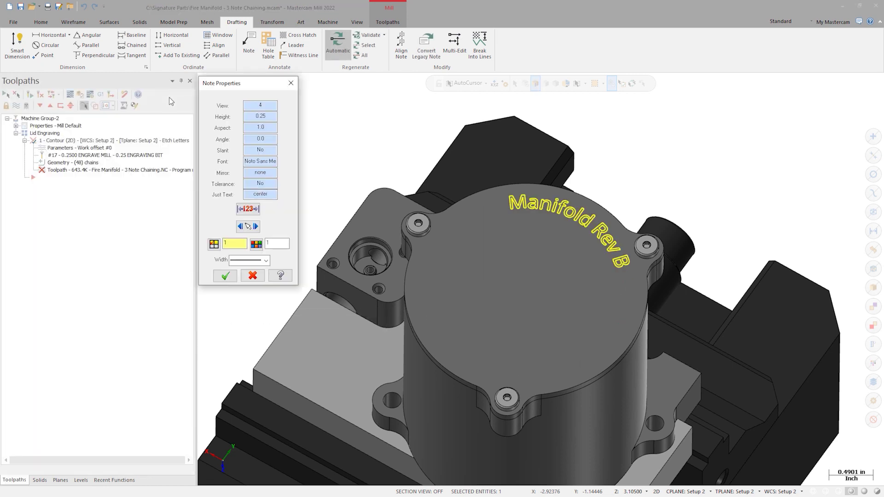
Regenerate the engraving contour and backplot it through to the end of the Rev B lettering.
{"action": "left_click", "coordinate": [225, 276]}
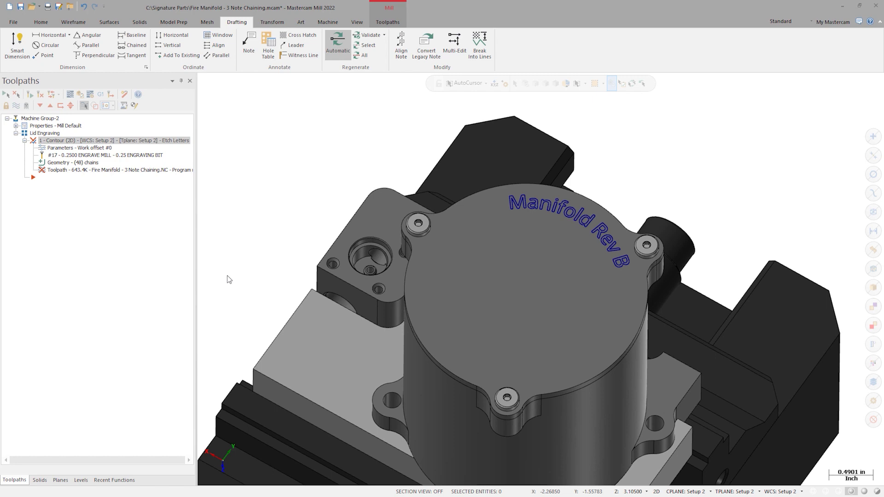
{"action": "left_click", "coordinate": [32, 95]}
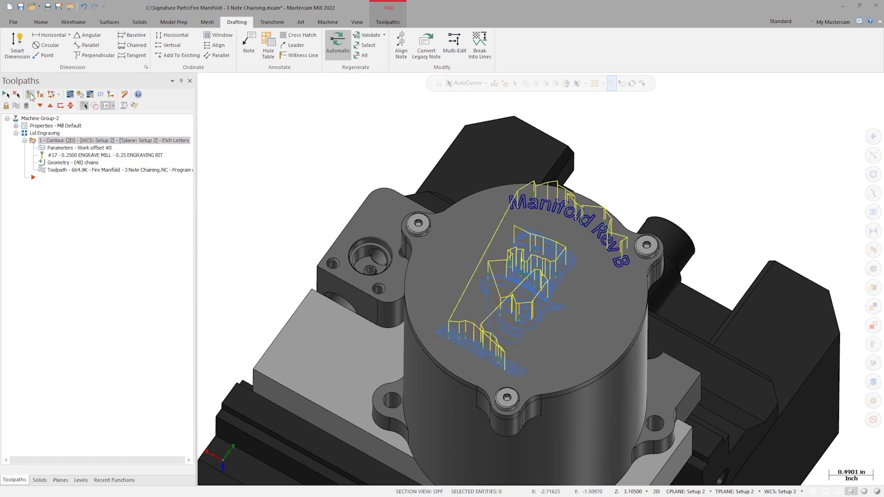
{"action": "left_click", "coordinate": [70, 95]}
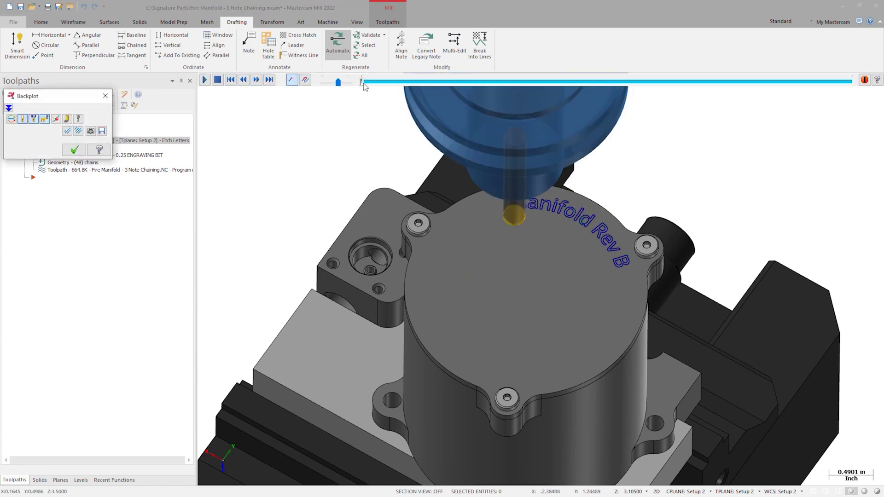
{"action": "left_click_drag", "start_coordinate": [364, 82], "coordinate": [854, 96]}
{"action": "middle_click_drag", "start_coordinate": [859, 107], "coordinate": [829, 105]}
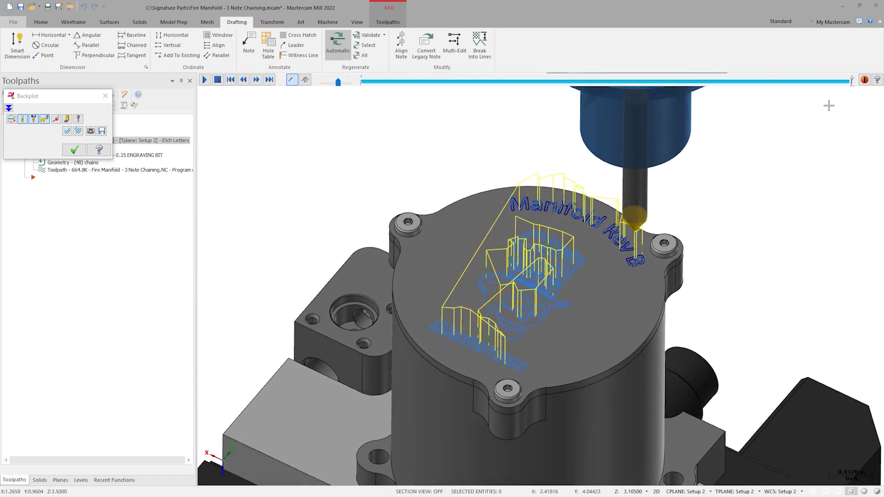
{"action": "scroll", "coordinate": [829, 105], "scroll_direction": "up", "scroll_amount": 3}
{"action": "scroll", "coordinate": [822, 106], "scroll_direction": "up", "scroll_amount": 3}
{"action": "scroll", "coordinate": [811, 106], "scroll_direction": "up", "scroll_amount": 2}
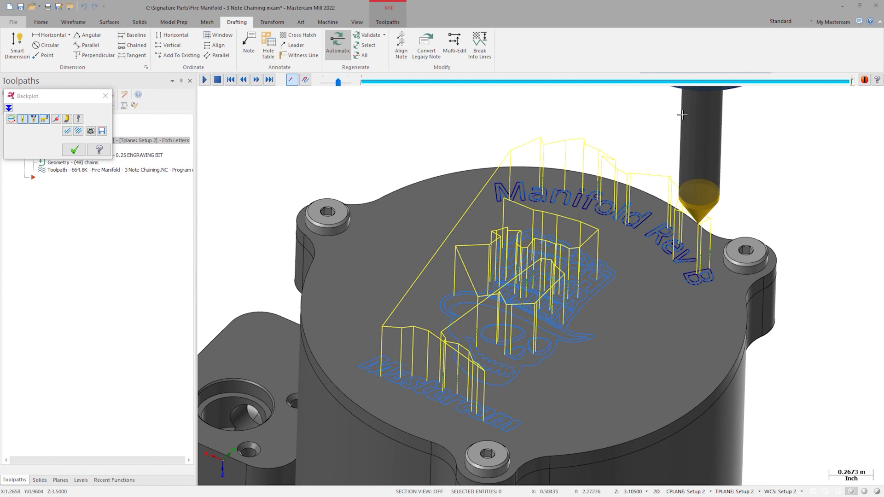
{"action": "left_click", "coordinate": [104, 97]}
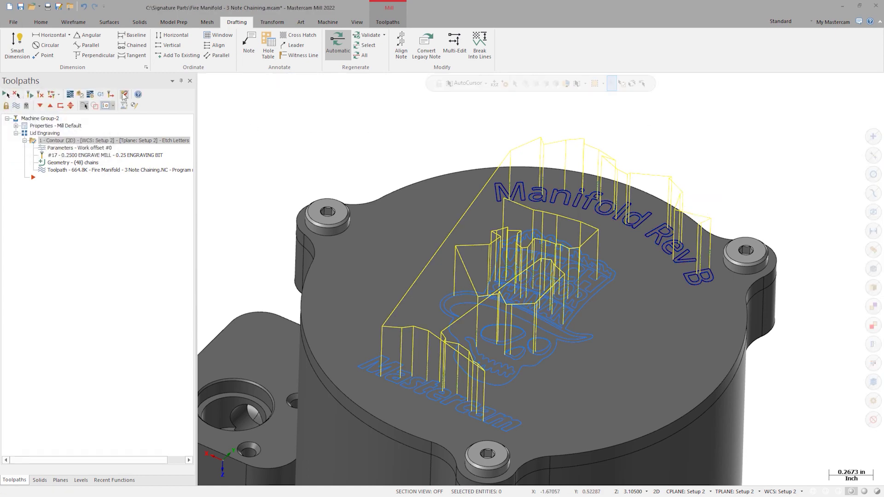
Extrude the Manifold Rev B lettering as a 0.015-deep cut into the V2D Tank Lid body.
{"action": "left_click", "coordinate": [139, 21]}
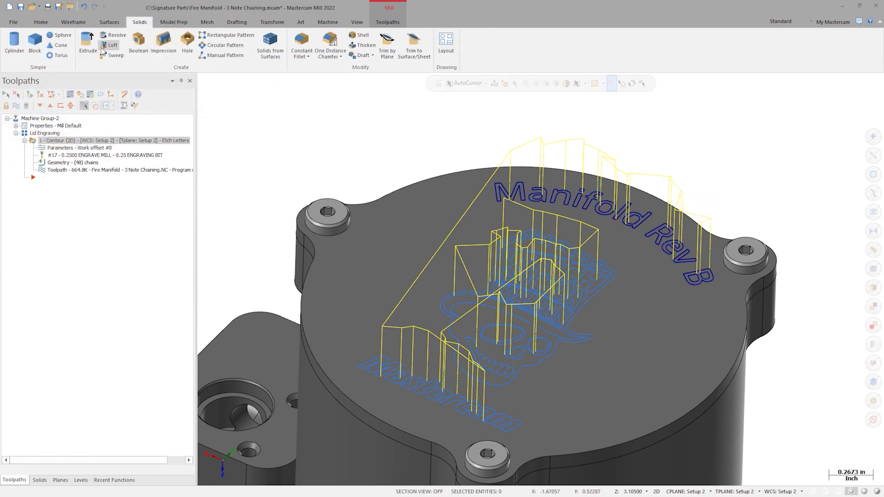
{"action": "left_click", "coordinate": [87, 43]}
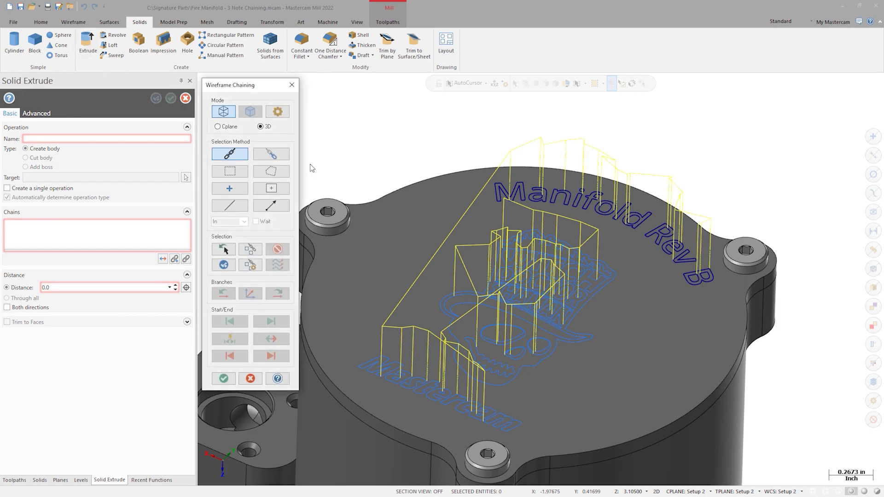
{"action": "left_click", "coordinate": [491, 198]}
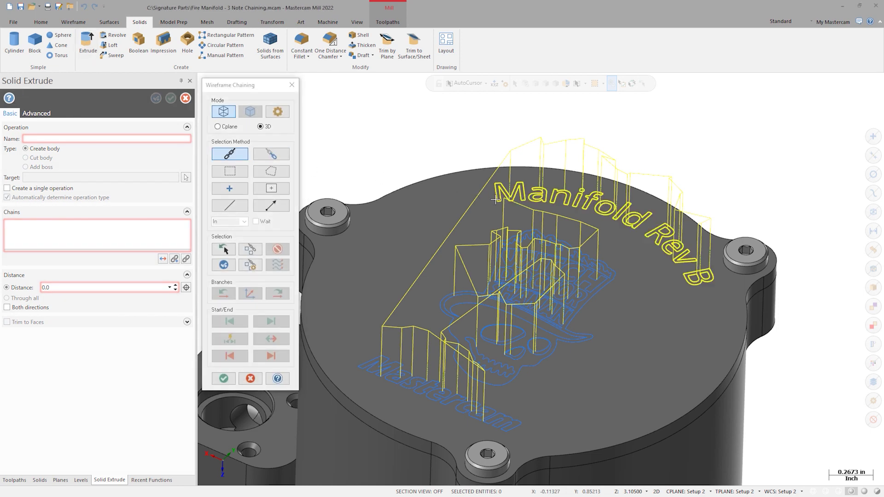
{"action": "left_click", "coordinate": [226, 377]}
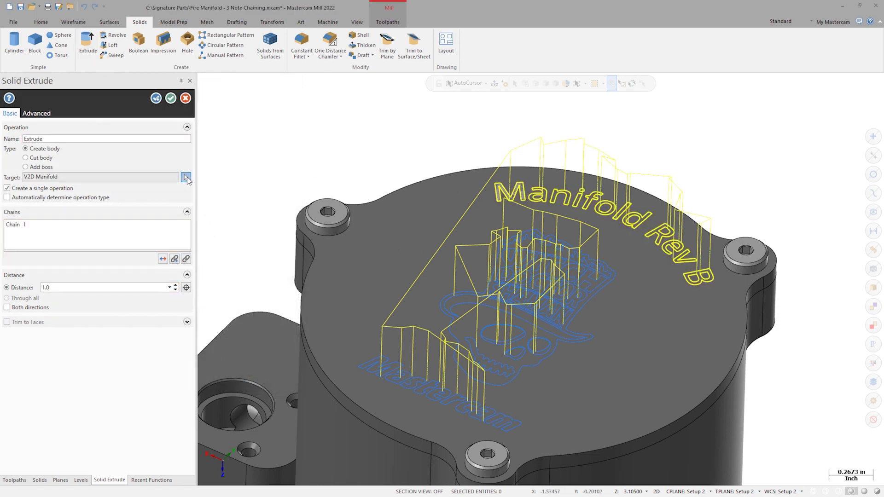
{"action": "left_click", "coordinate": [187, 178]}
{"action": "left_click", "coordinate": [371, 254]}
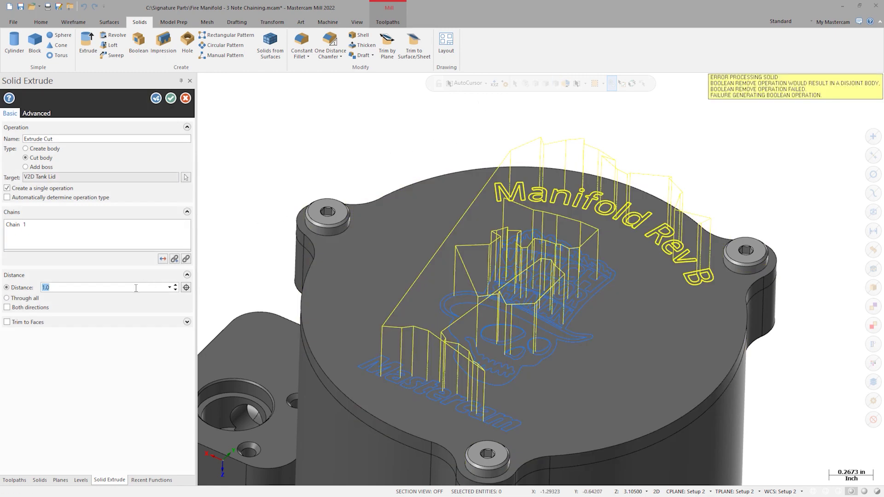
{"action": "type", "text": "15"}
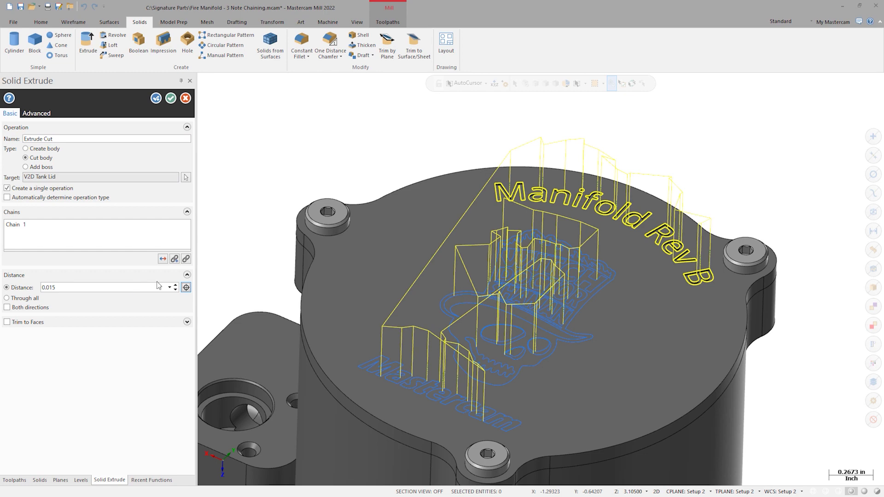
{"action": "scroll", "coordinate": [246, 259], "scroll_direction": "up", "scroll_amount": 2}
{"action": "scroll", "coordinate": [246, 259], "scroll_direction": "up", "scroll_amount": 2}
{"action": "scroll", "coordinate": [245, 259], "scroll_direction": "up", "scroll_amount": 2}
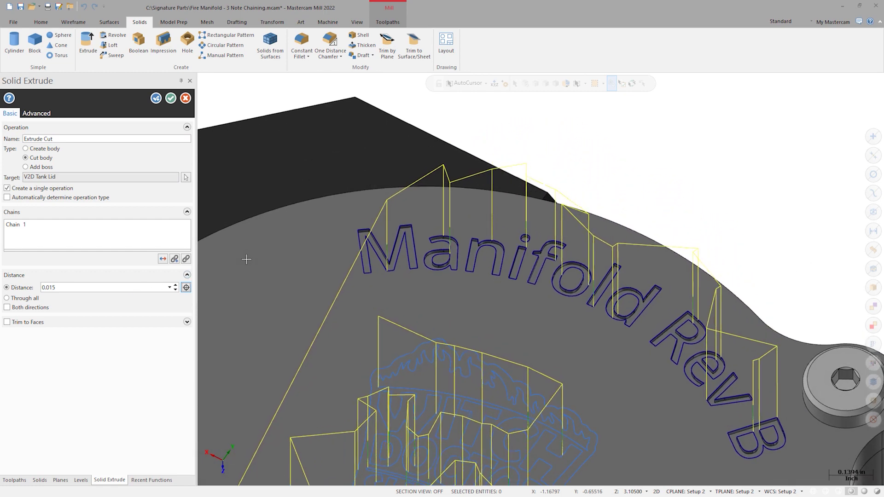
{"action": "middle_click_drag", "start_coordinate": [246, 260], "coordinate": [246, 249]}
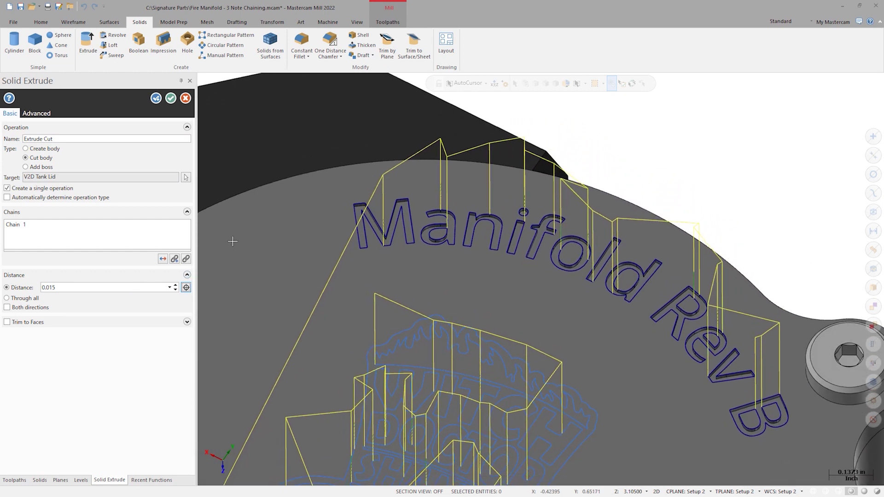
{"action": "left_click", "coordinate": [170, 98]}
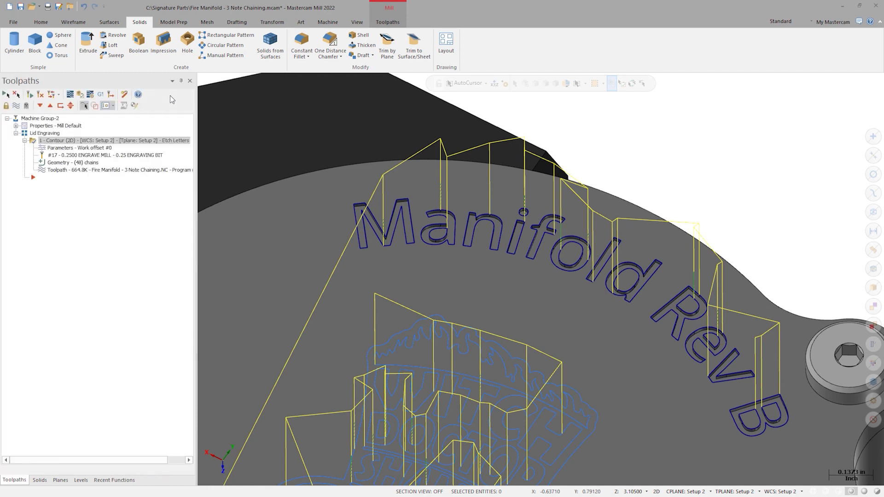
Edit the lid note's revision letter from B back to A.
{"action": "key", "text": "alt+7"}
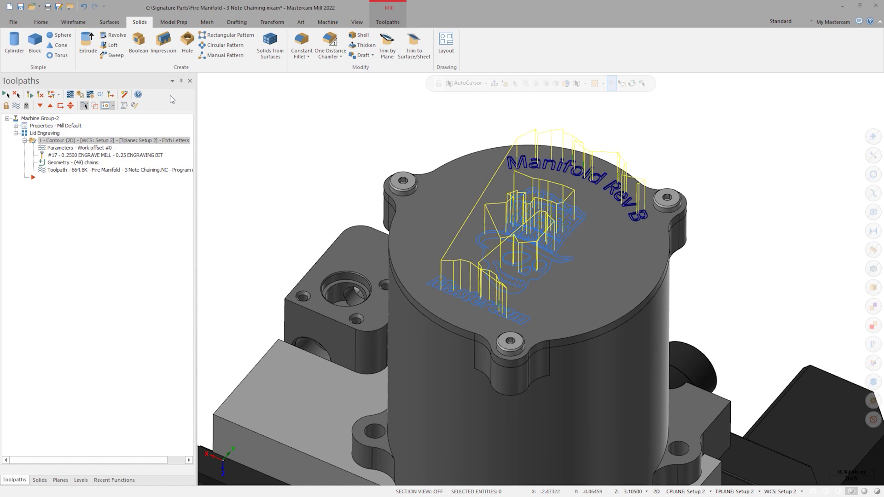
{"action": "left_click", "coordinate": [516, 164]}
{"action": "left_click", "coordinate": [52, 45]}
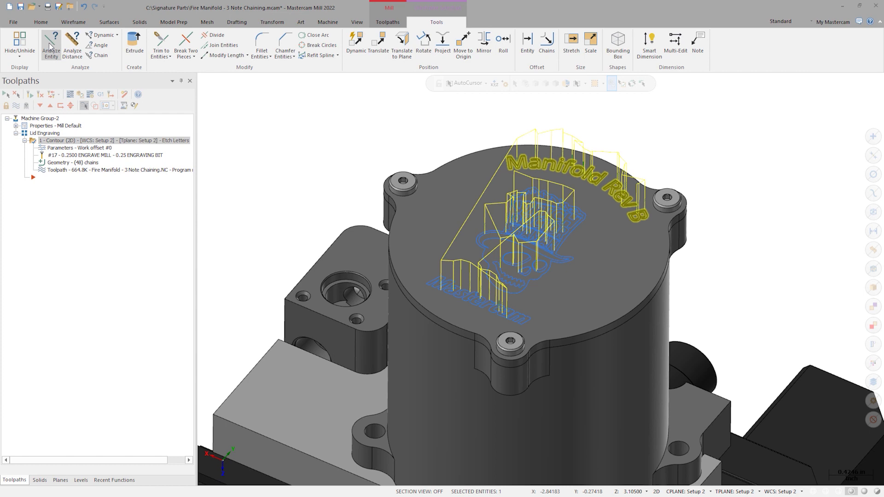
{"action": "double_click", "coordinate": [249, 226]}
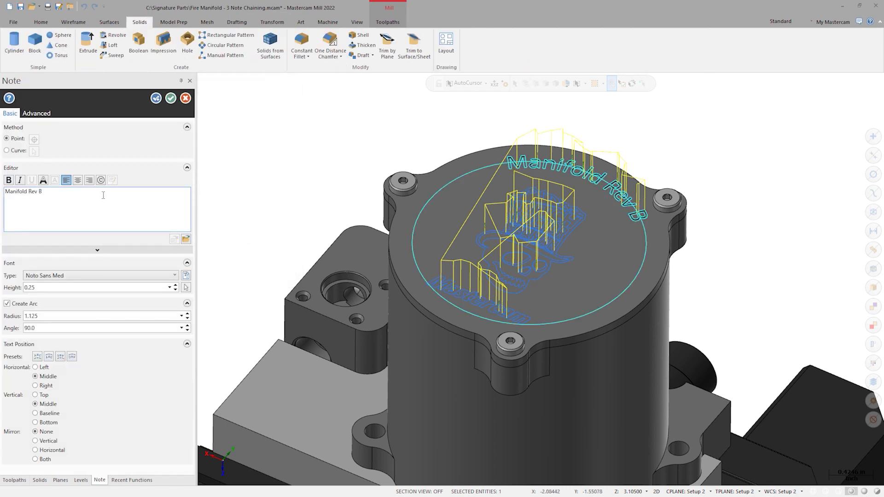
{"action": "key", "text": "BackSpace"}
{"action": "type", "text": "A"}
{"action": "left_click", "coordinate": [172, 98]}
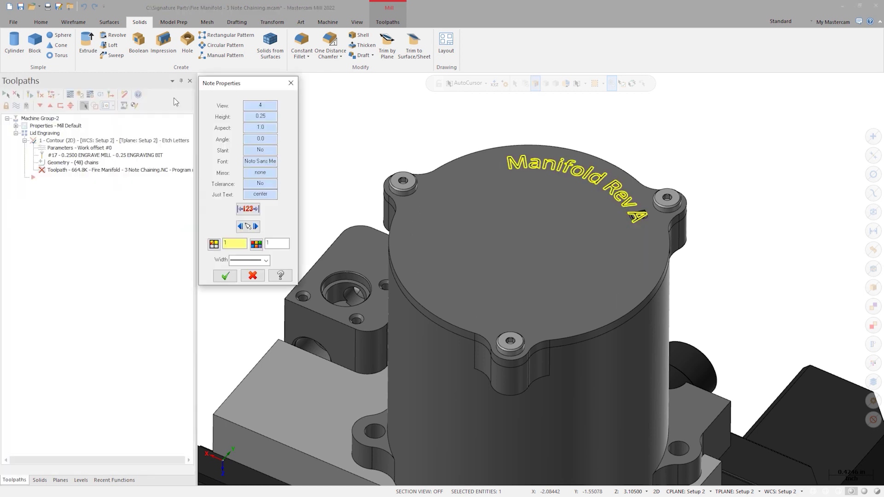
{"action": "left_click", "coordinate": [225, 276]}
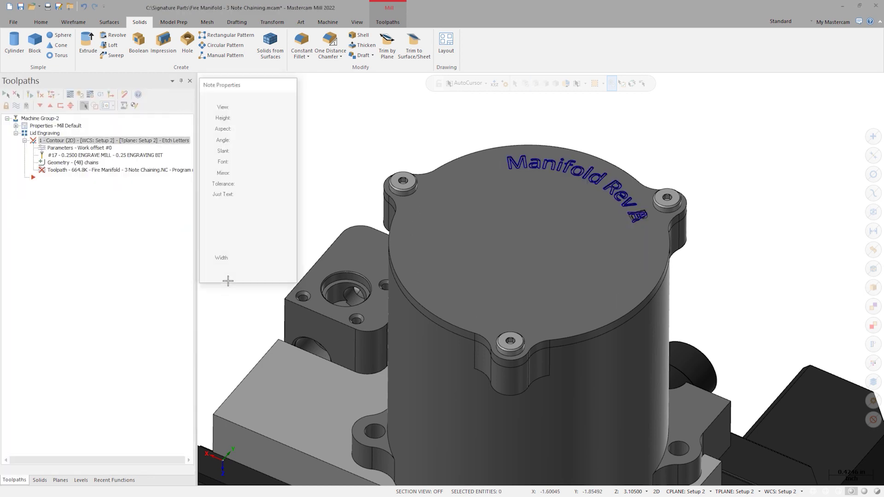
{"action": "left_click", "coordinate": [39, 480]}
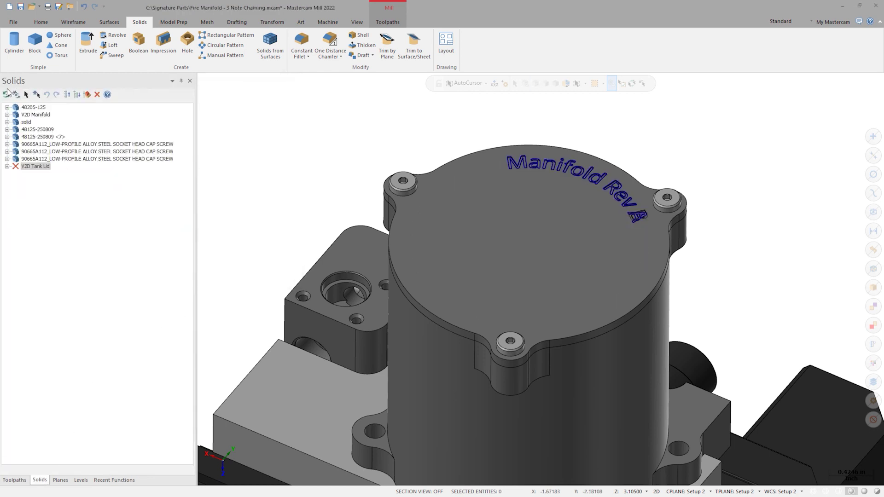